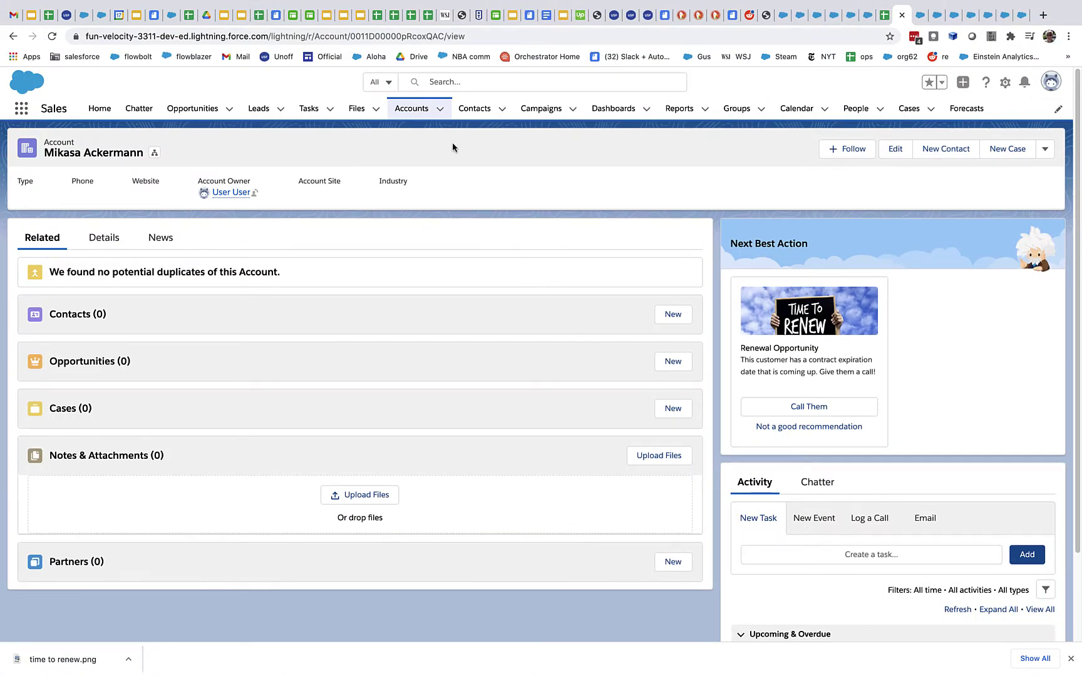
Step: Check the second and third recently viewed accounts for Next Best Action recommendations, returning to Accounts each time
click(421, 111)
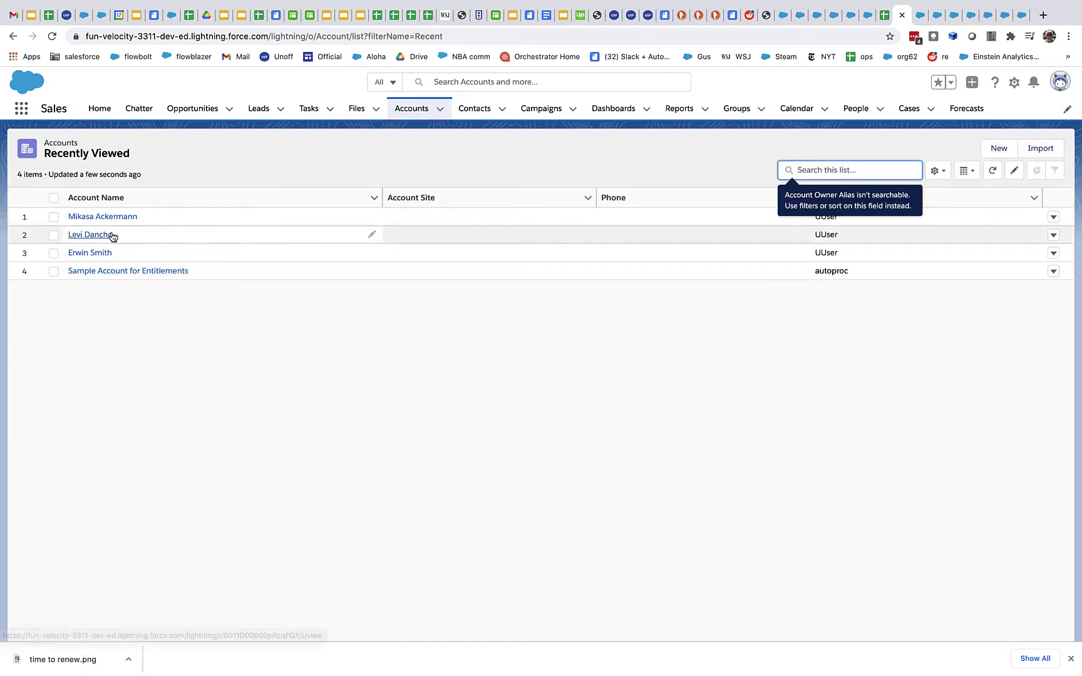
click(91, 235)
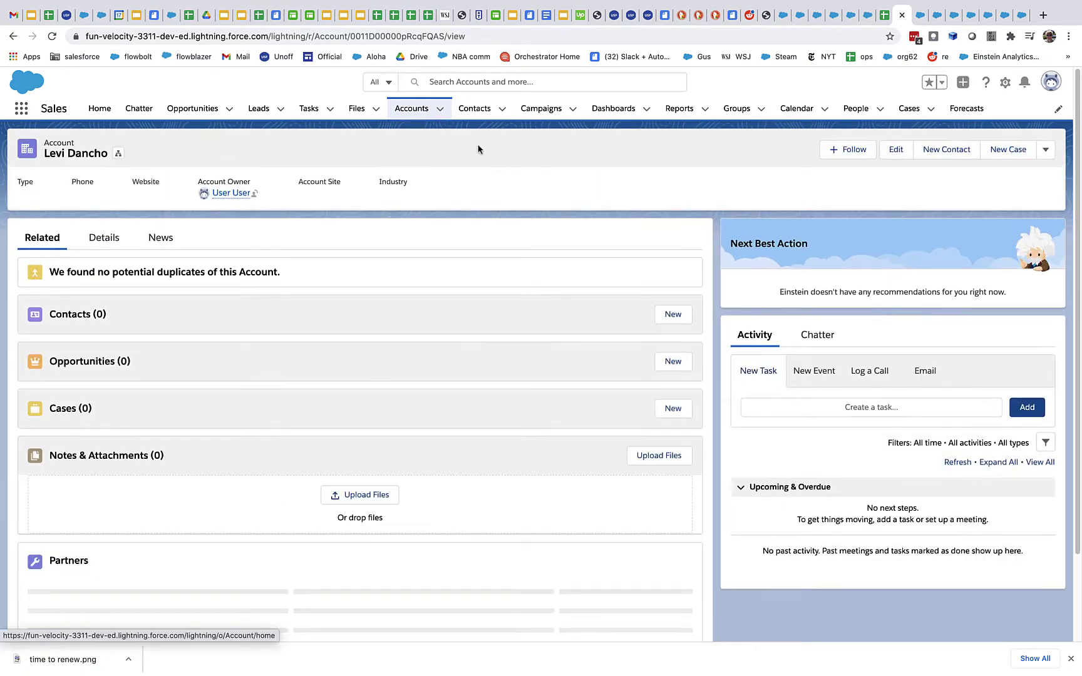
click(412, 109)
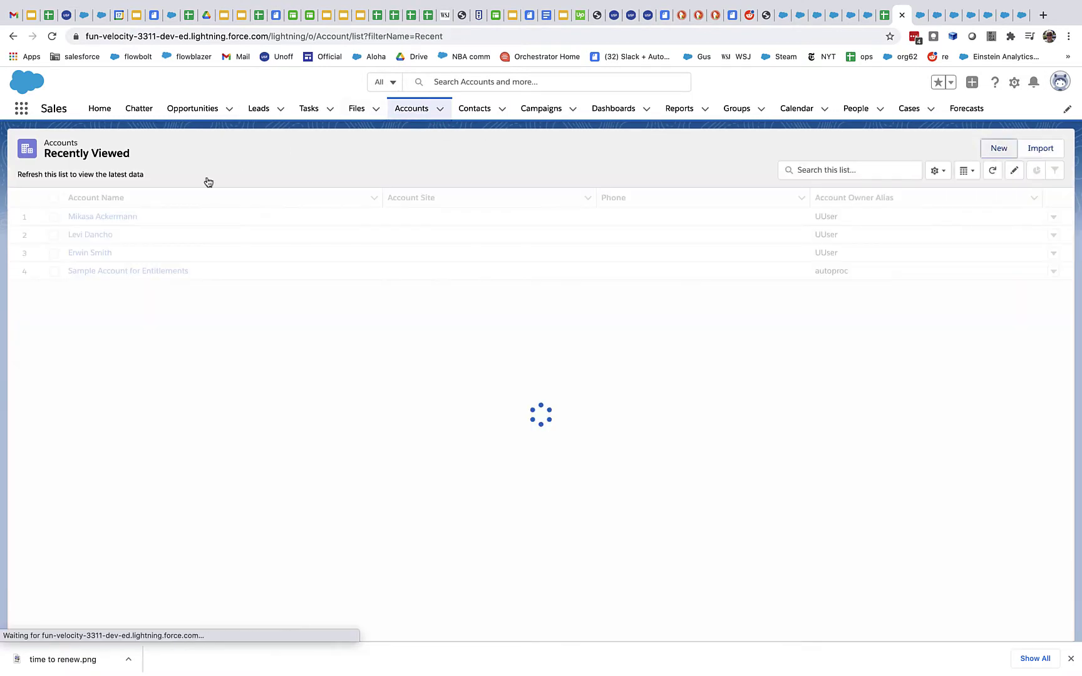
click(91, 253)
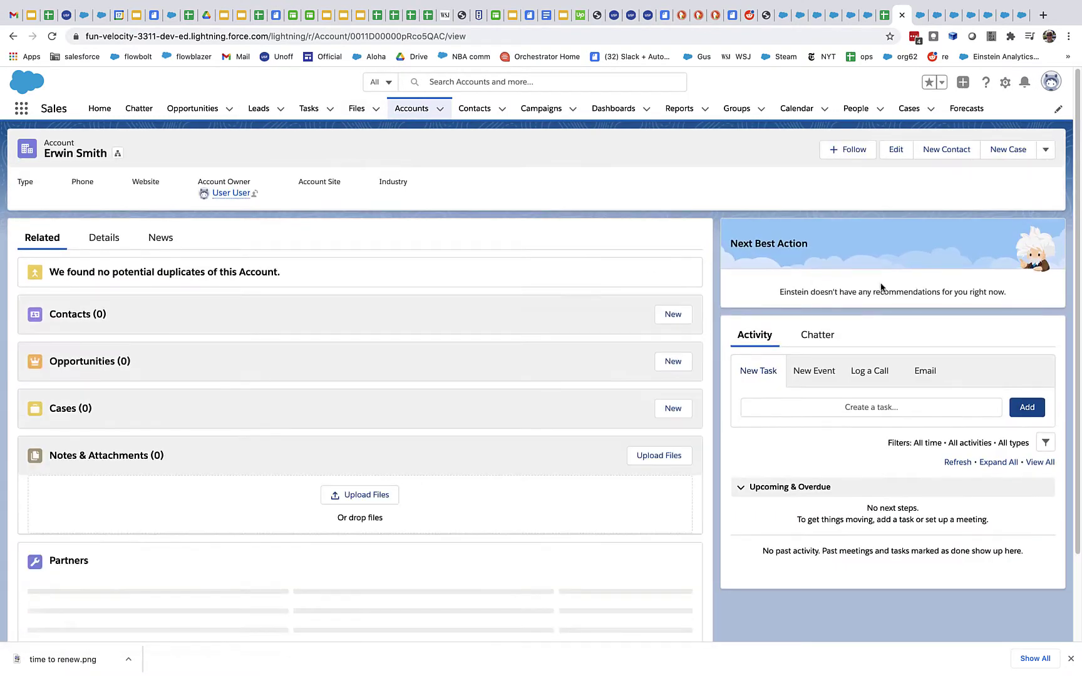
click(408, 111)
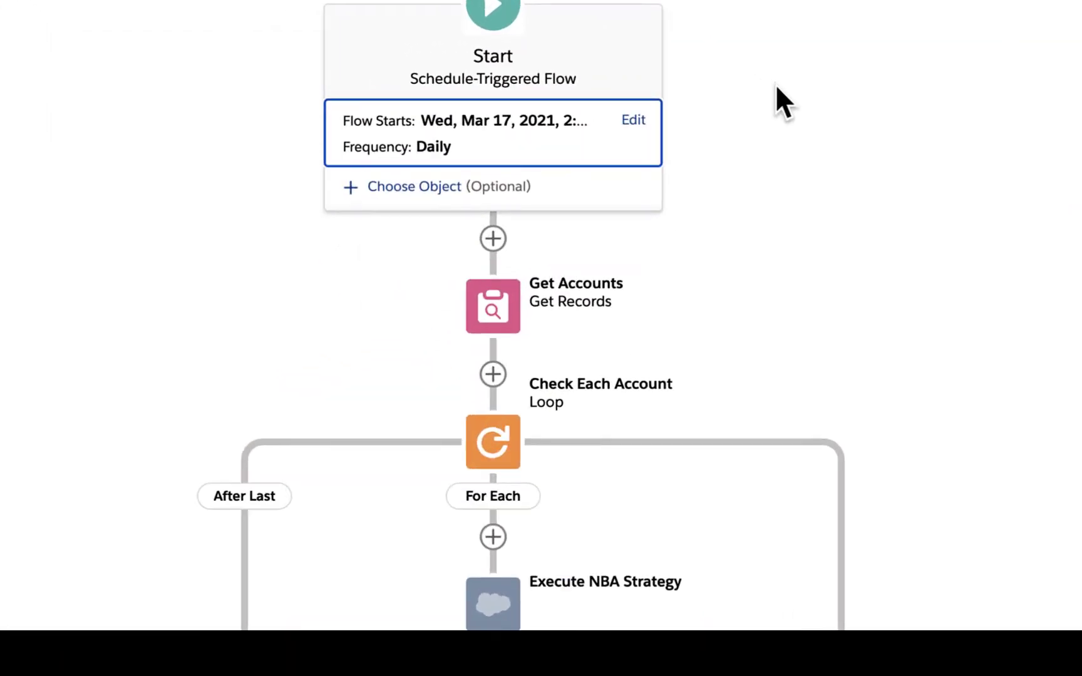
Step: Scroll the Generate Account Alerts canvas down to the account loop and Execute NBA Strategy steps
scroll(572, 47, down, 3)
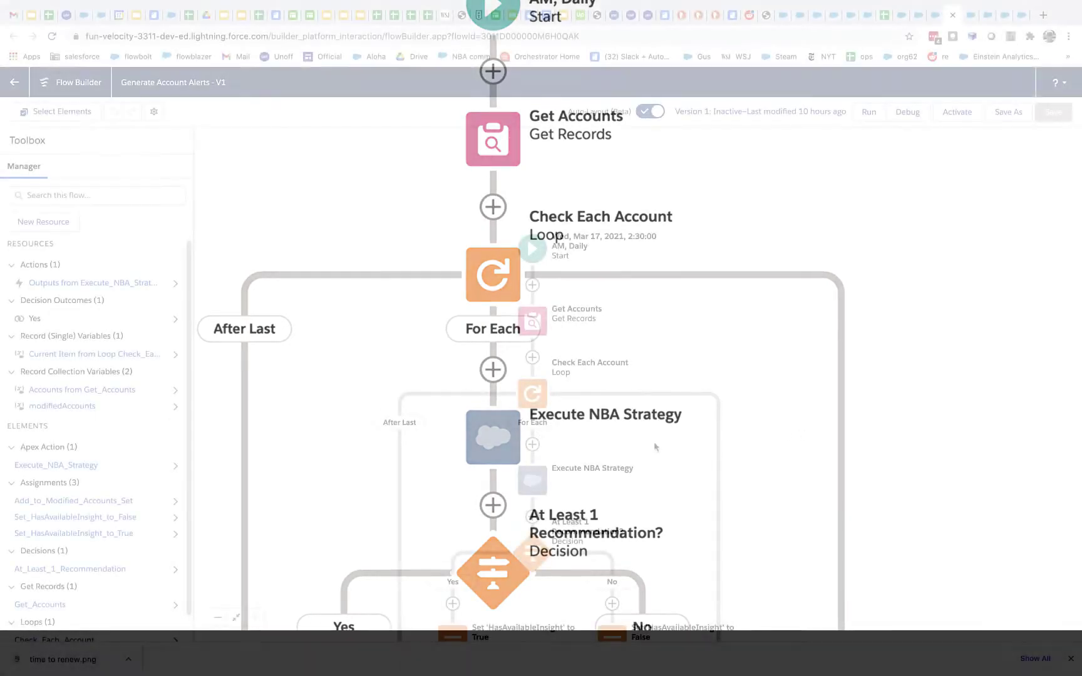
Step: Inspect Execute NBA Strategy's inputs, then confirm the decision's Execute_NBA_Strategy recCount Greater Than 0 condition
double_click(532, 487)
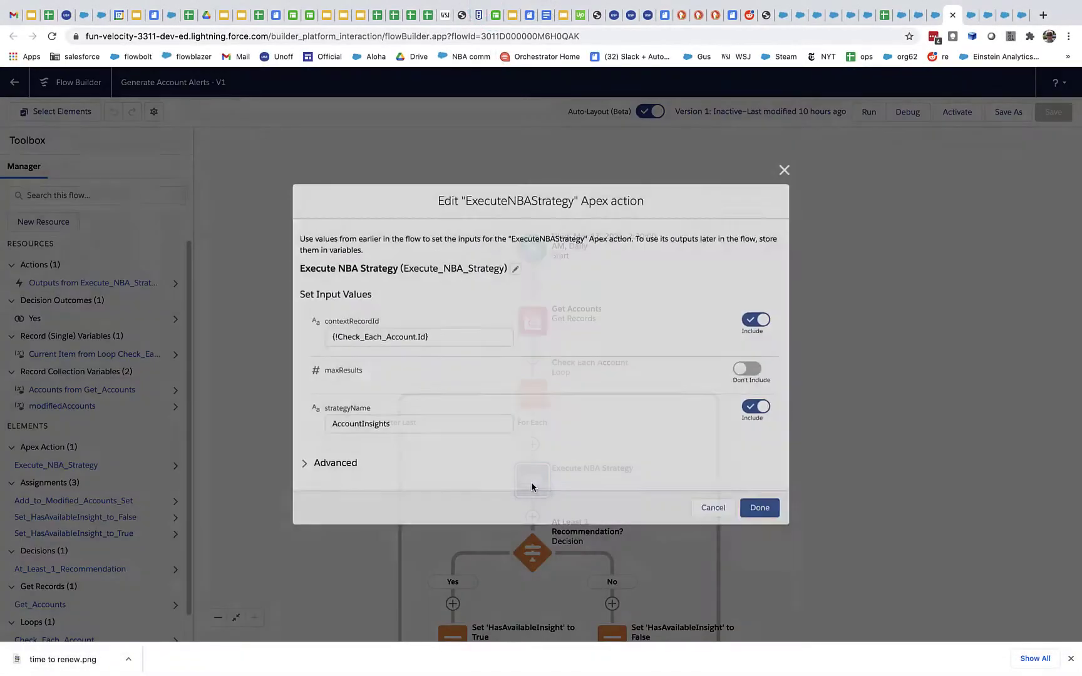
click(716, 509)
click(541, 550)
double_click(541, 550)
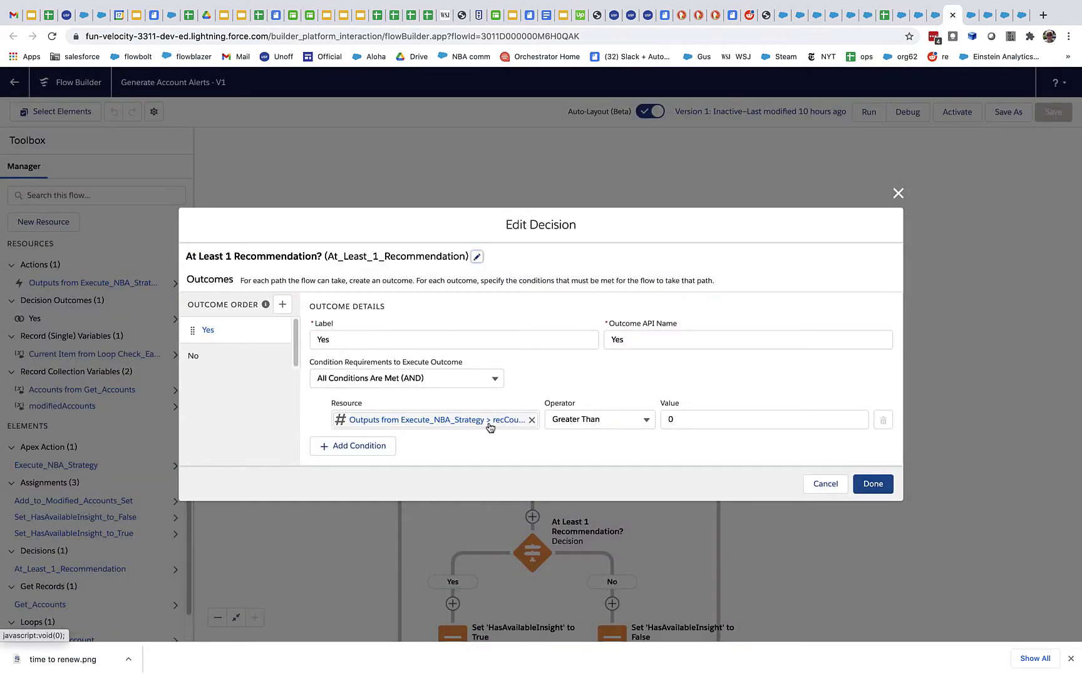
click(490, 426)
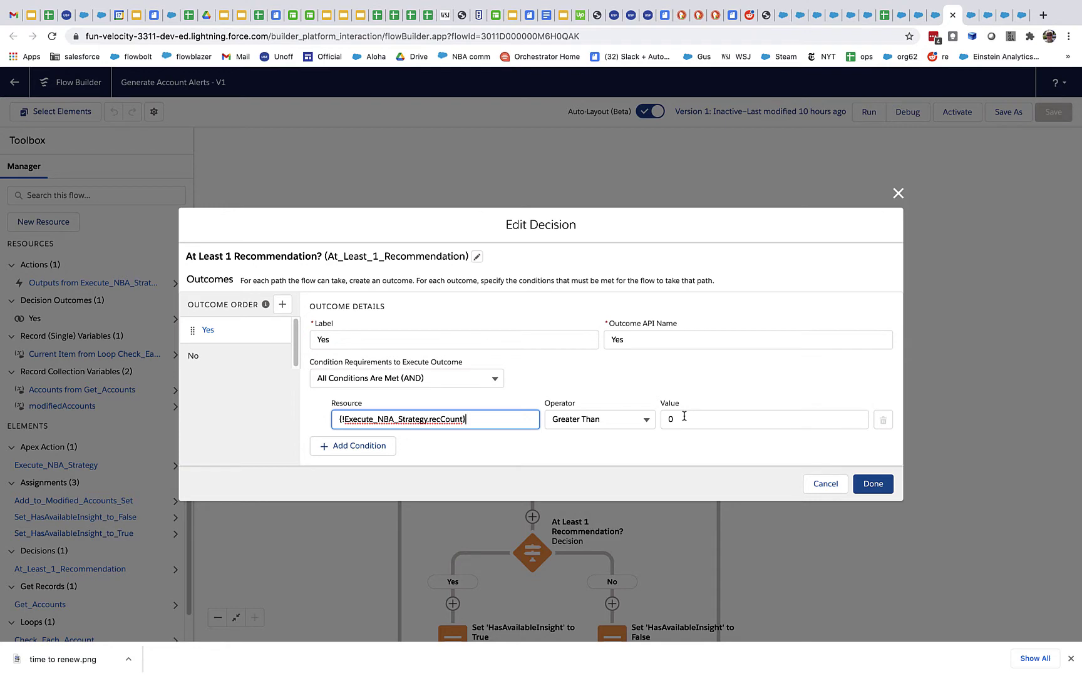
click(865, 479)
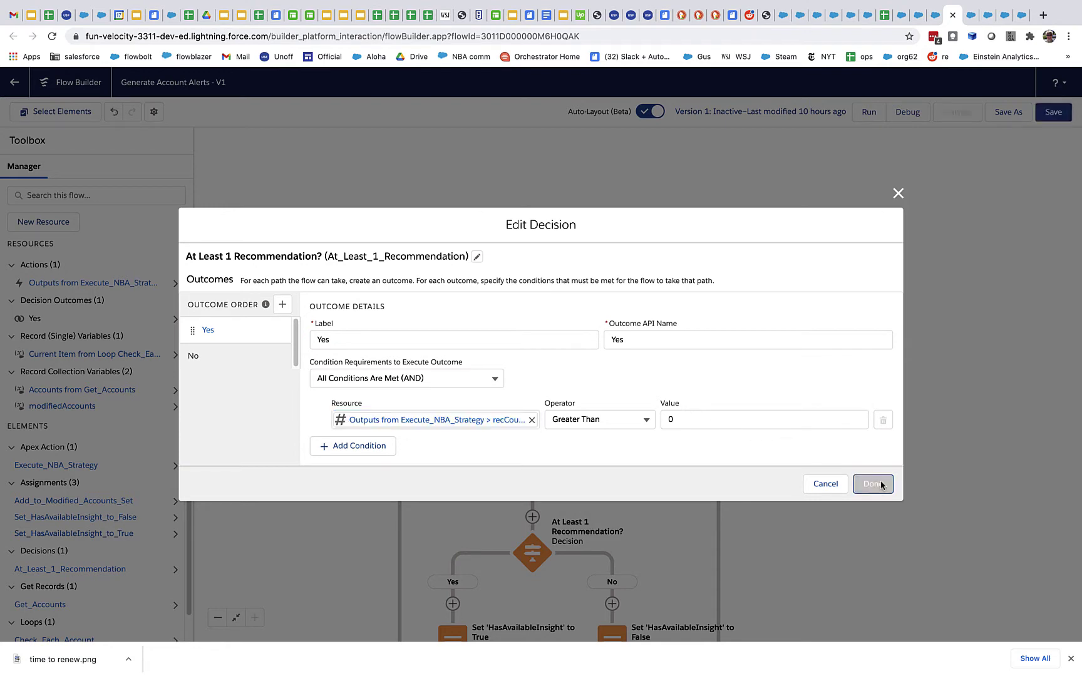
drag(852, 531, 860, 395)
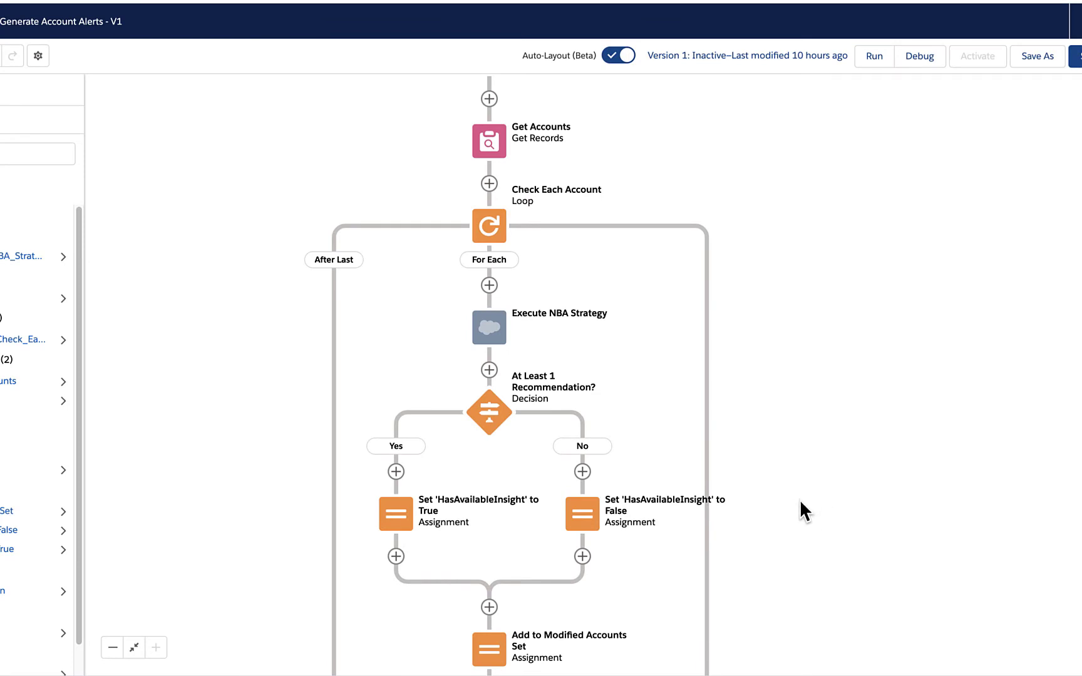
Step: Review the Set 'HasAvailableInsight' to True assignment and close it without changes
click(401, 518)
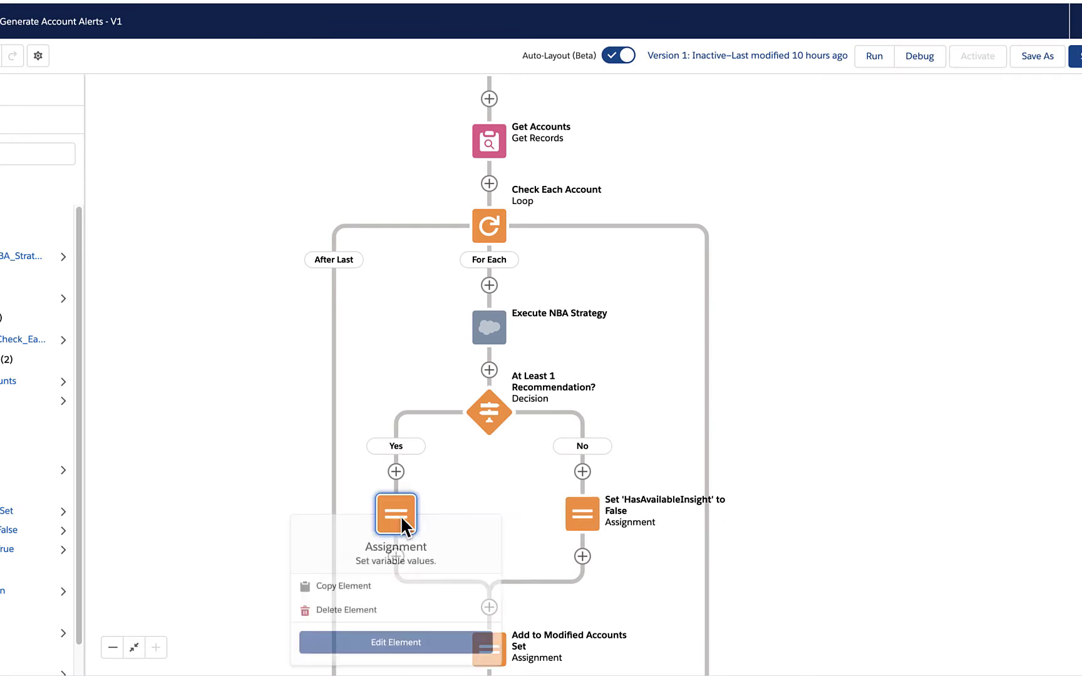
double_click(401, 517)
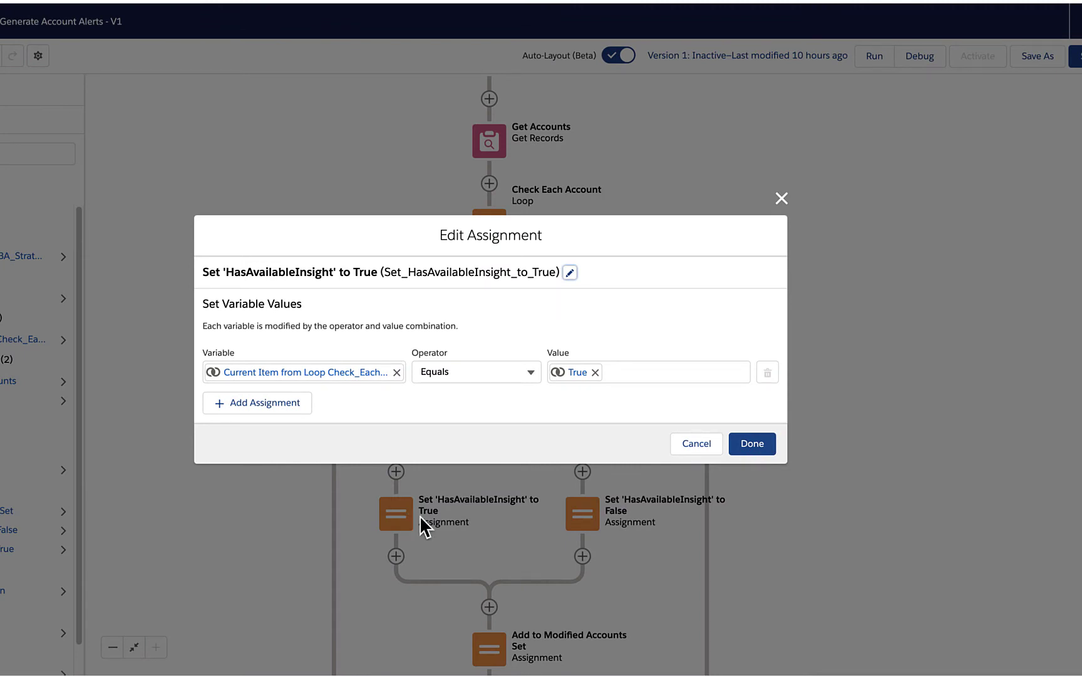
click(677, 448)
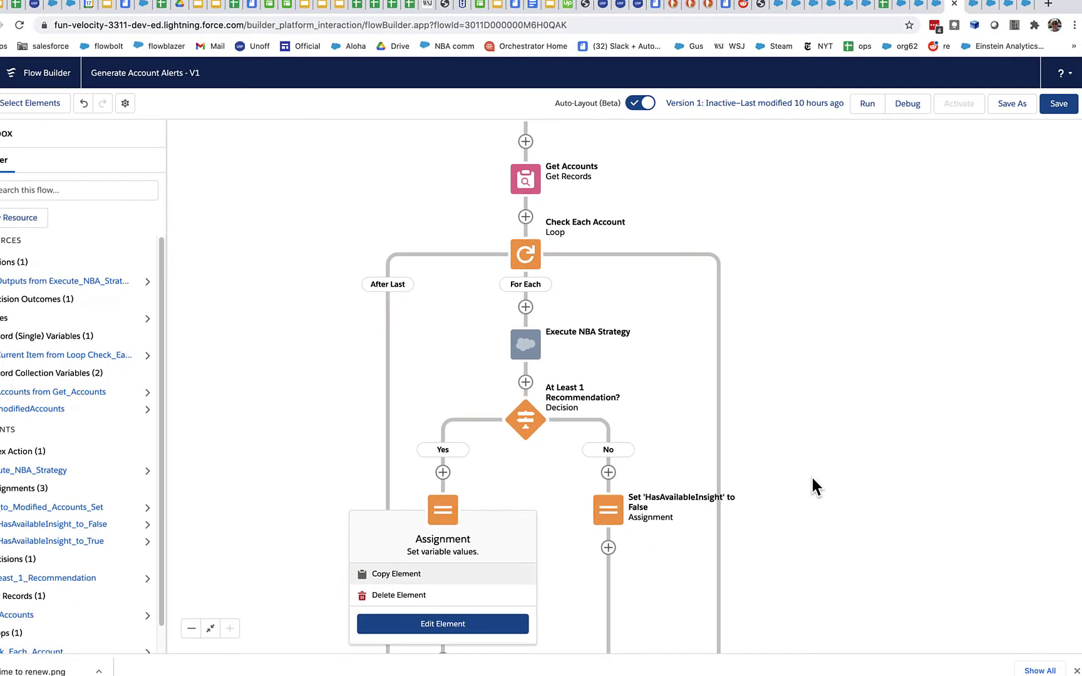
click(815, 478)
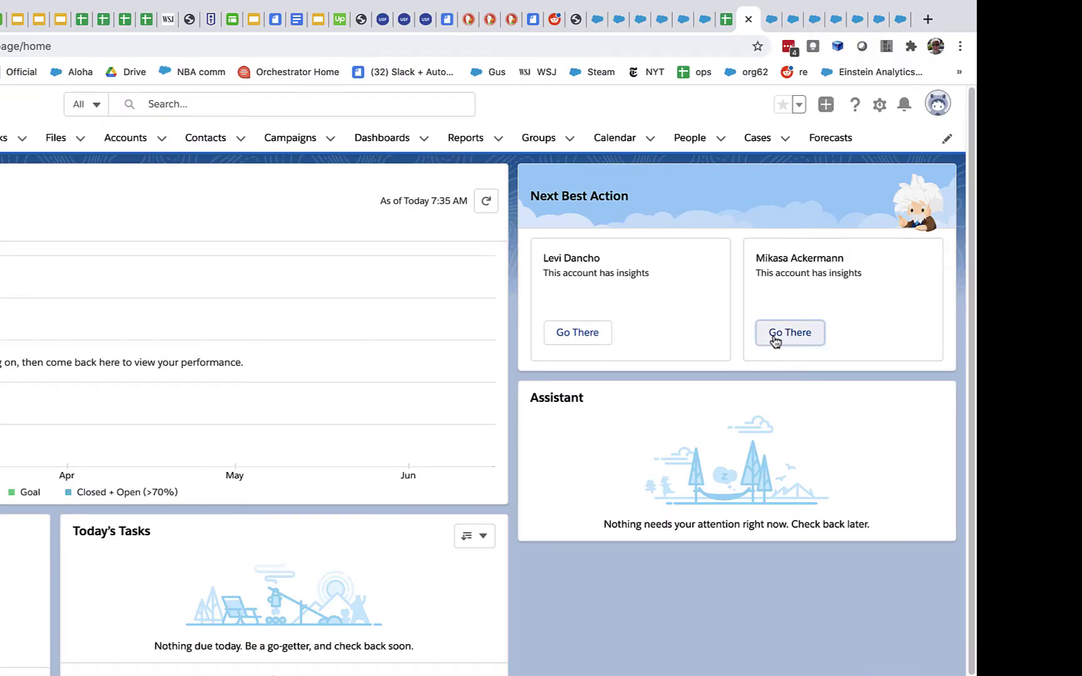
Step: Accept the second account's 'This account has insights' alert with Go There
click(495, 357)
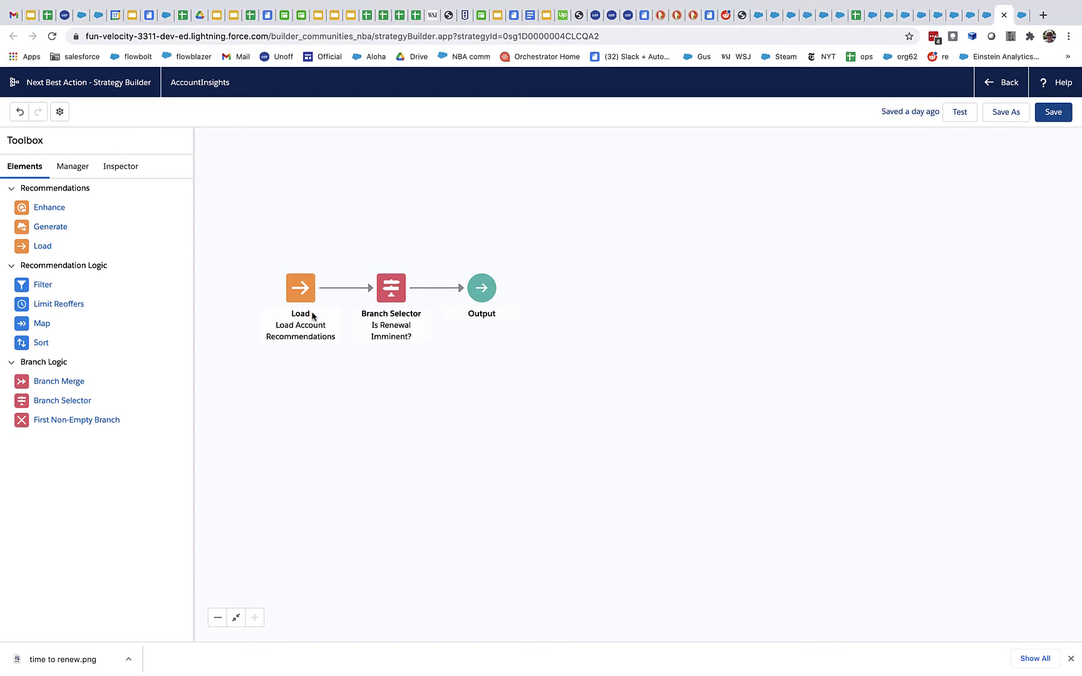
Step: Review AccountInsights' Load Account Recommendations node and the Is Renewal Imminent? renewal-date filter expression
double_click(302, 295)
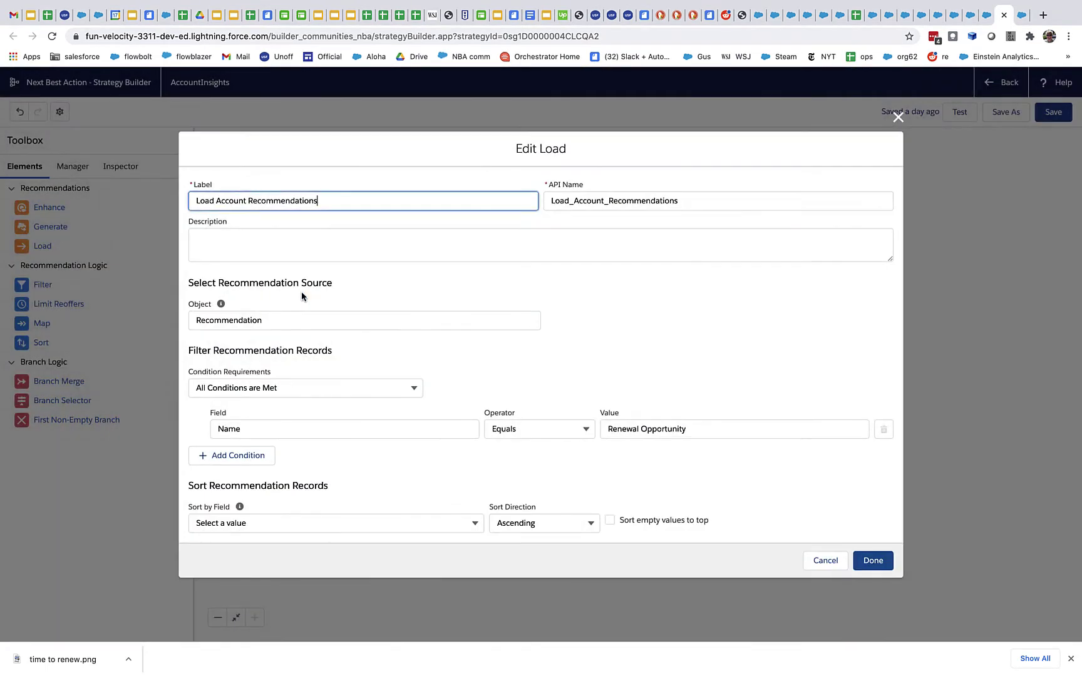
click(873, 560)
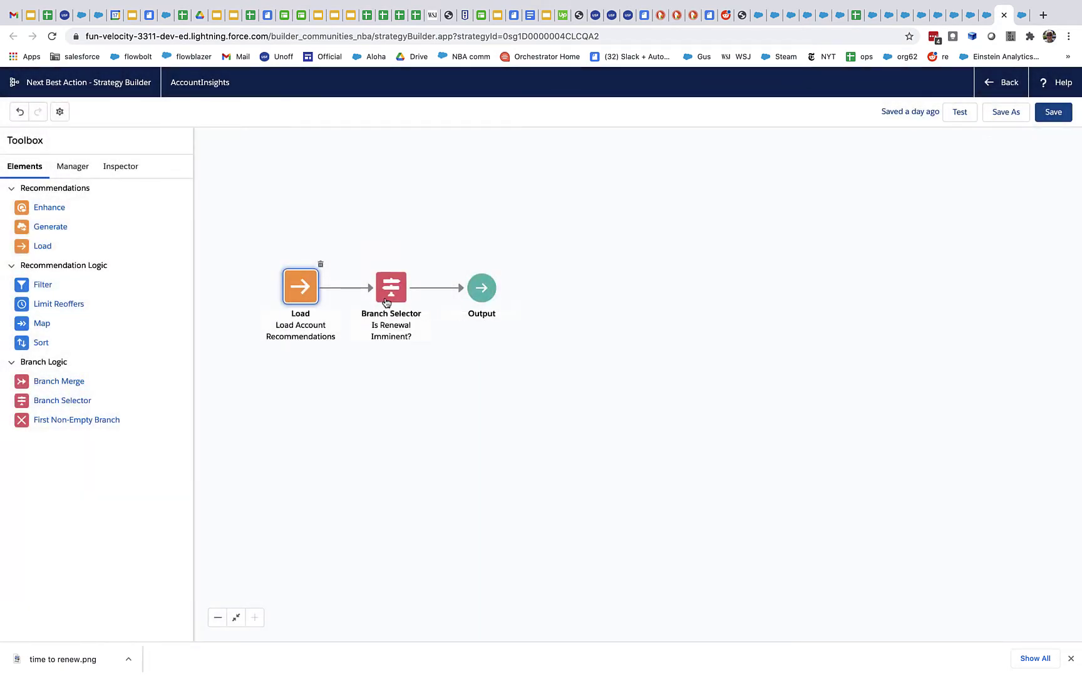
double_click(386, 301)
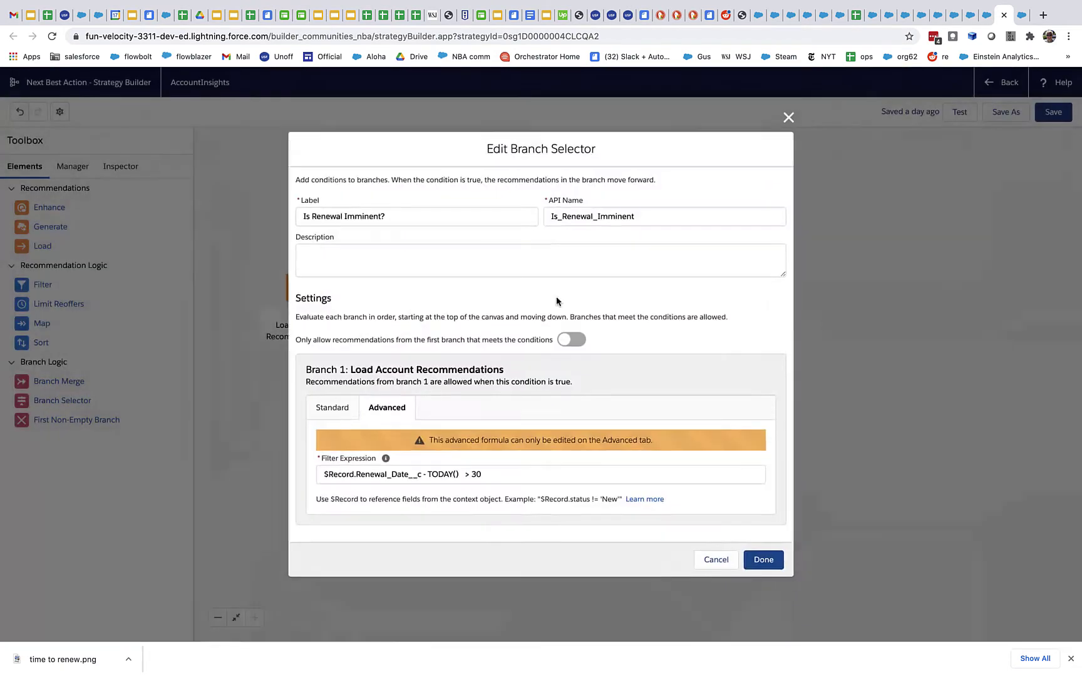
click(559, 474)
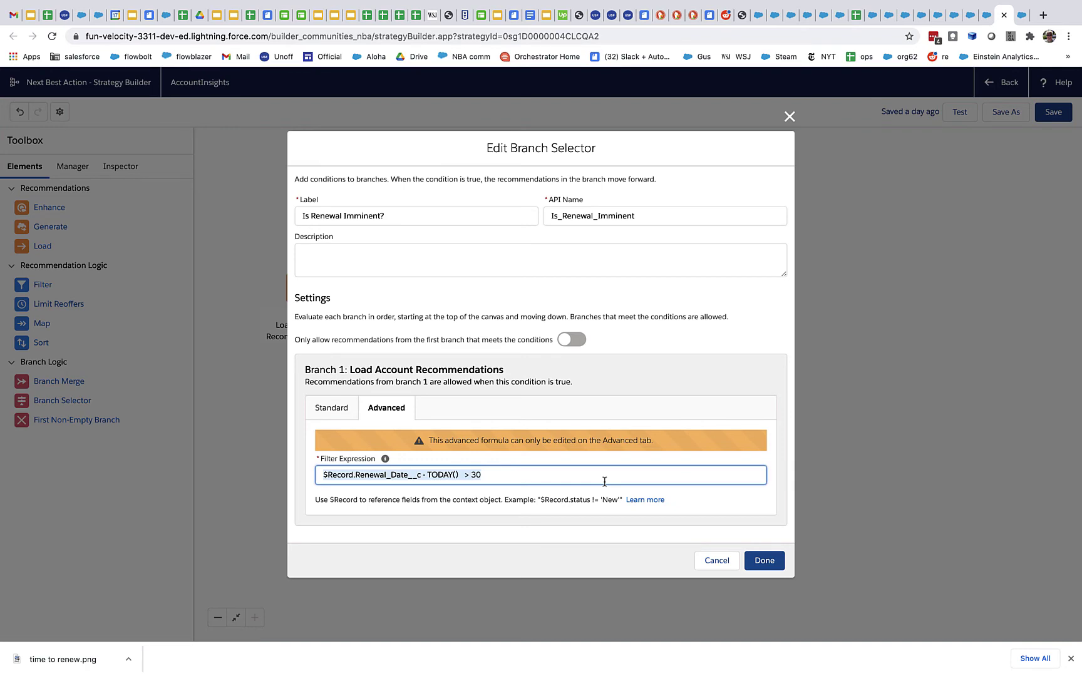
click(857, 442)
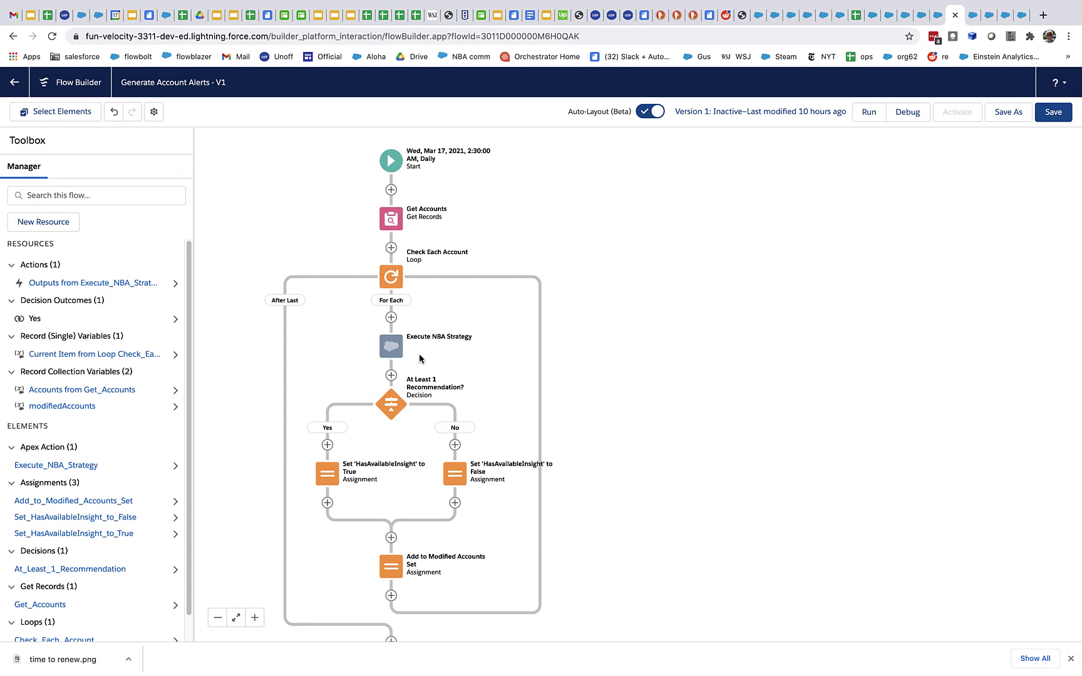
Step: Review the Execute NBA Strategy action's AccountInsights strategy, the recommendation decision and the True assignment
double_click(393, 348)
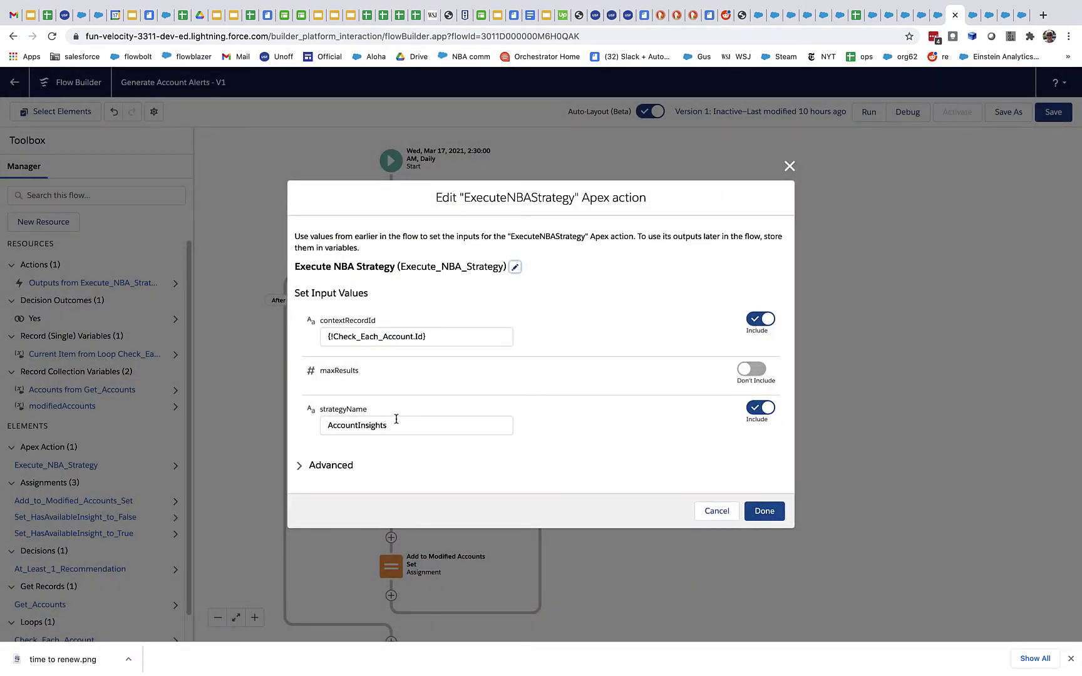
drag(399, 425, 317, 428)
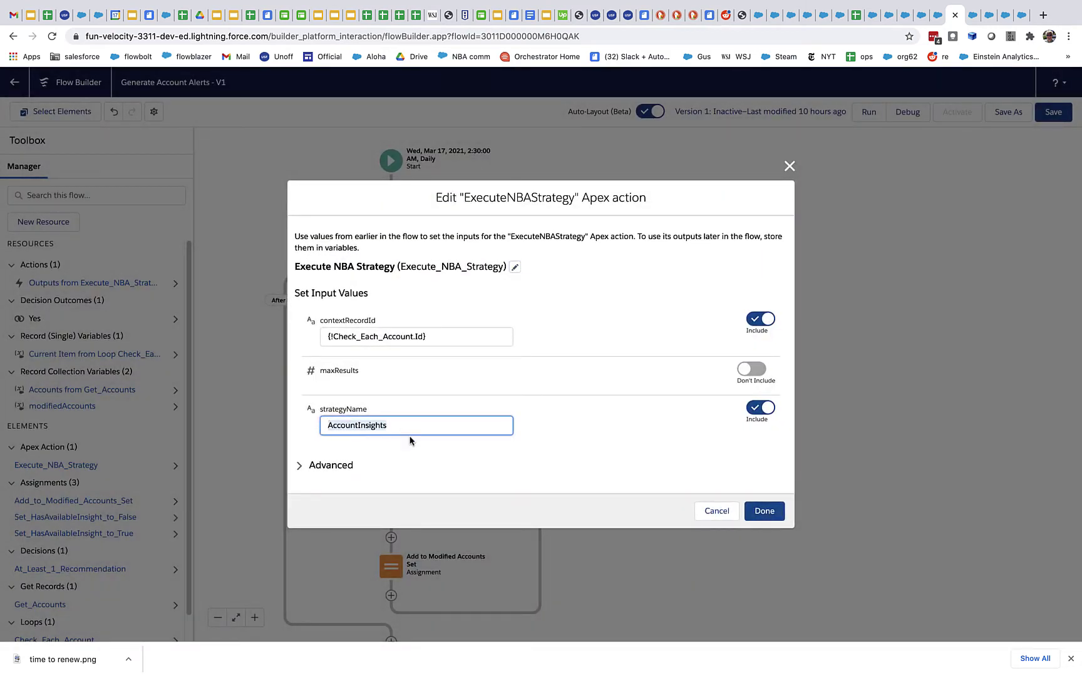
click(757, 513)
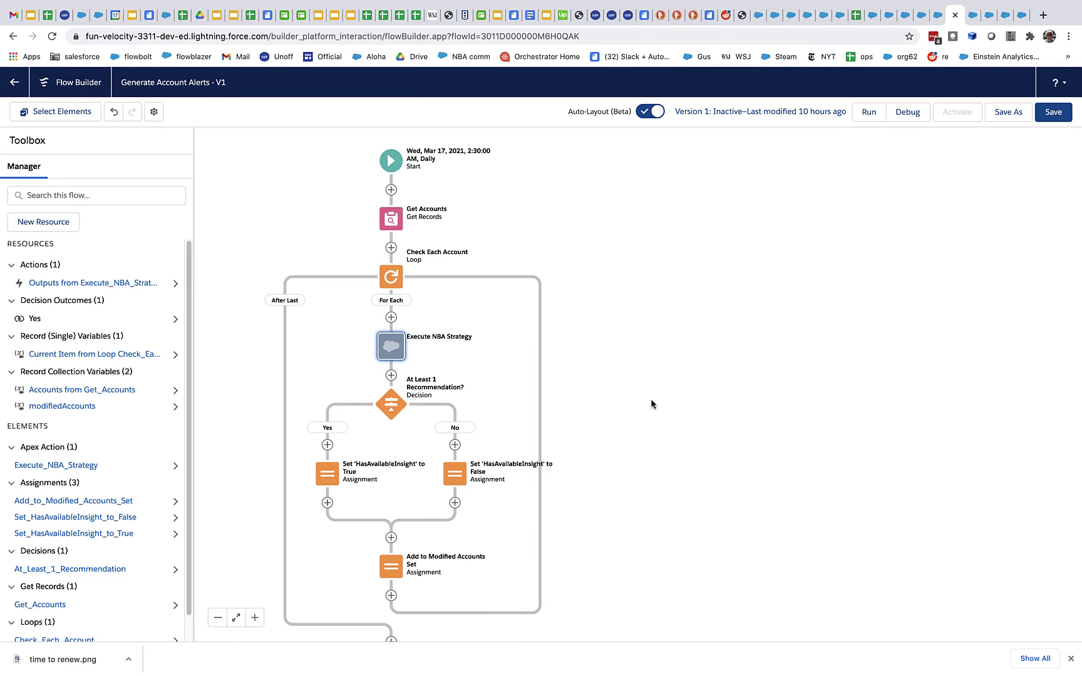
double_click(395, 409)
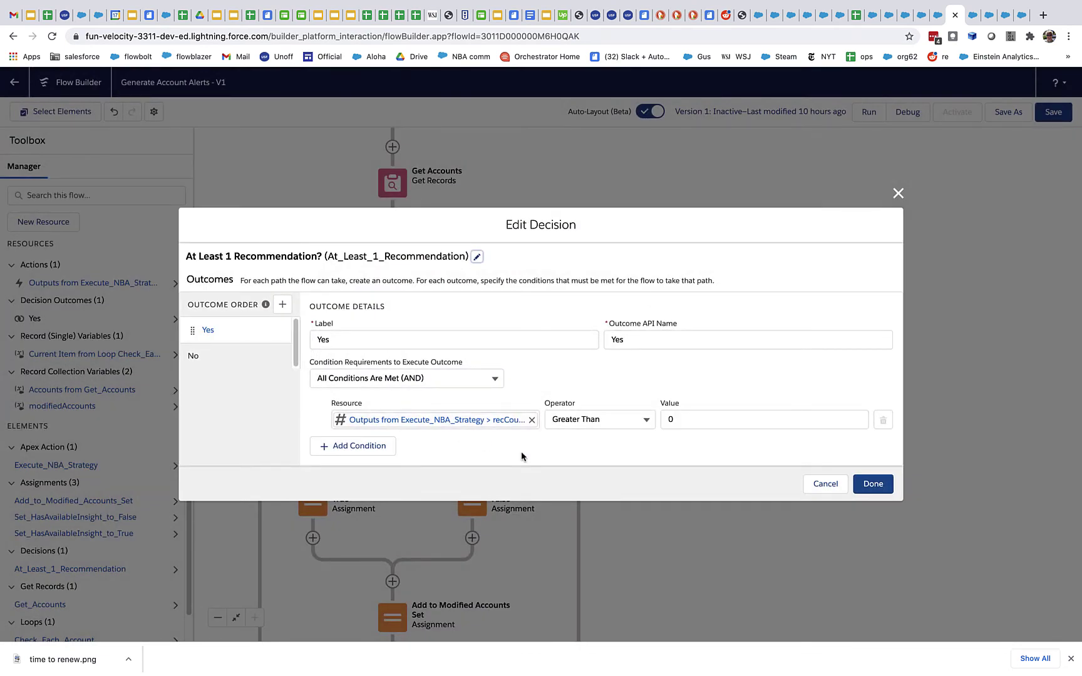
click(873, 483)
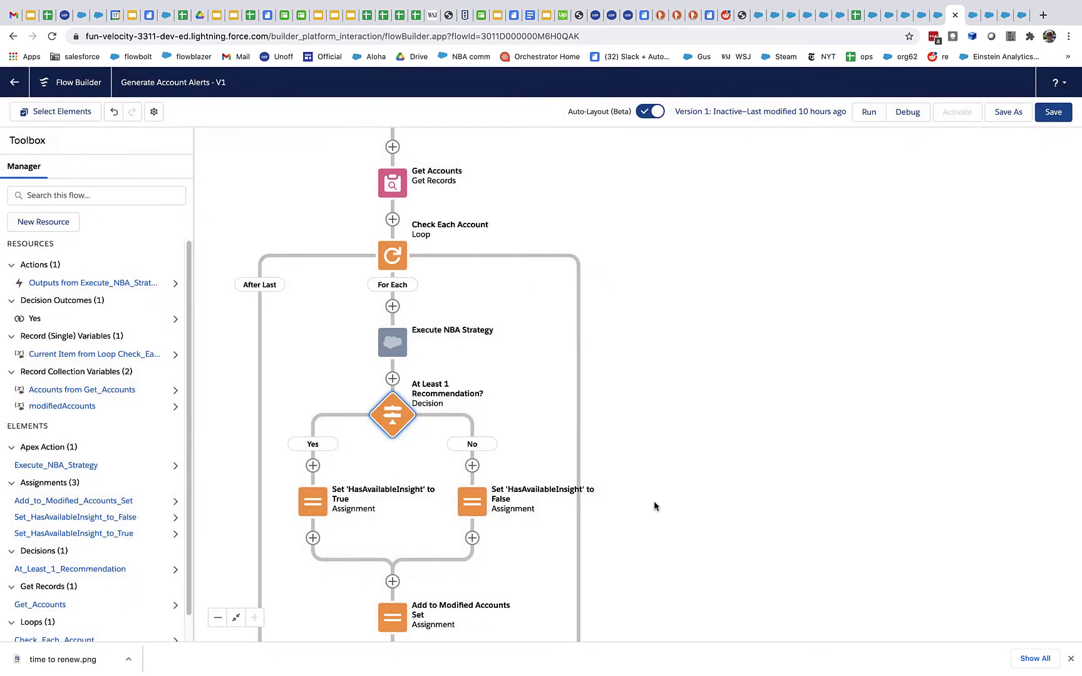
double_click(301, 505)
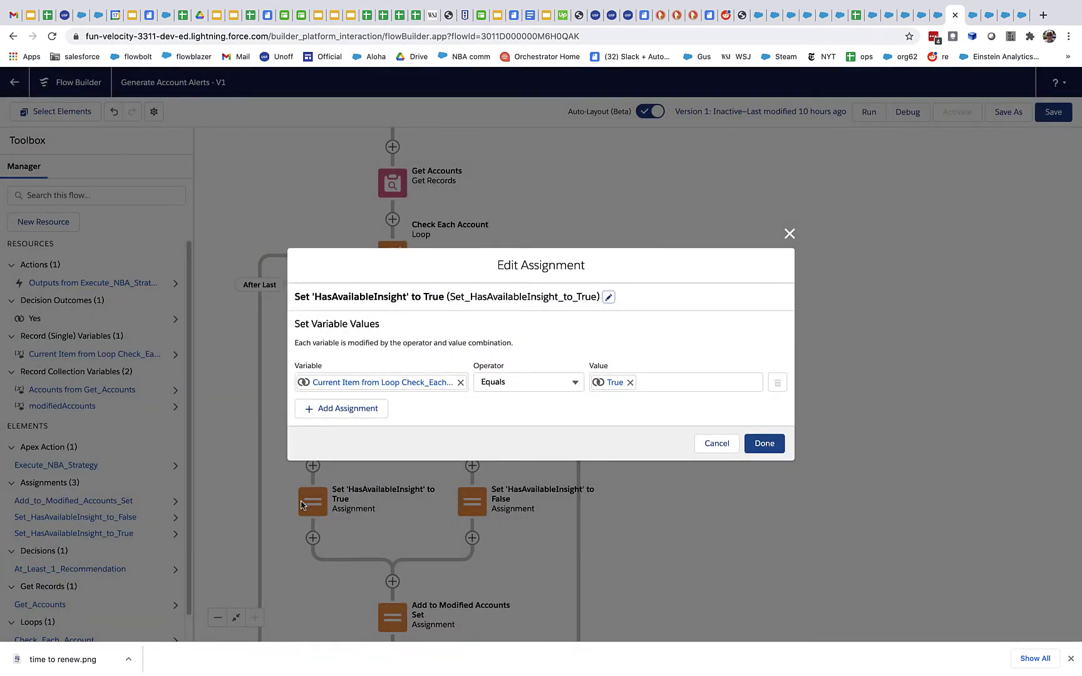
click(764, 443)
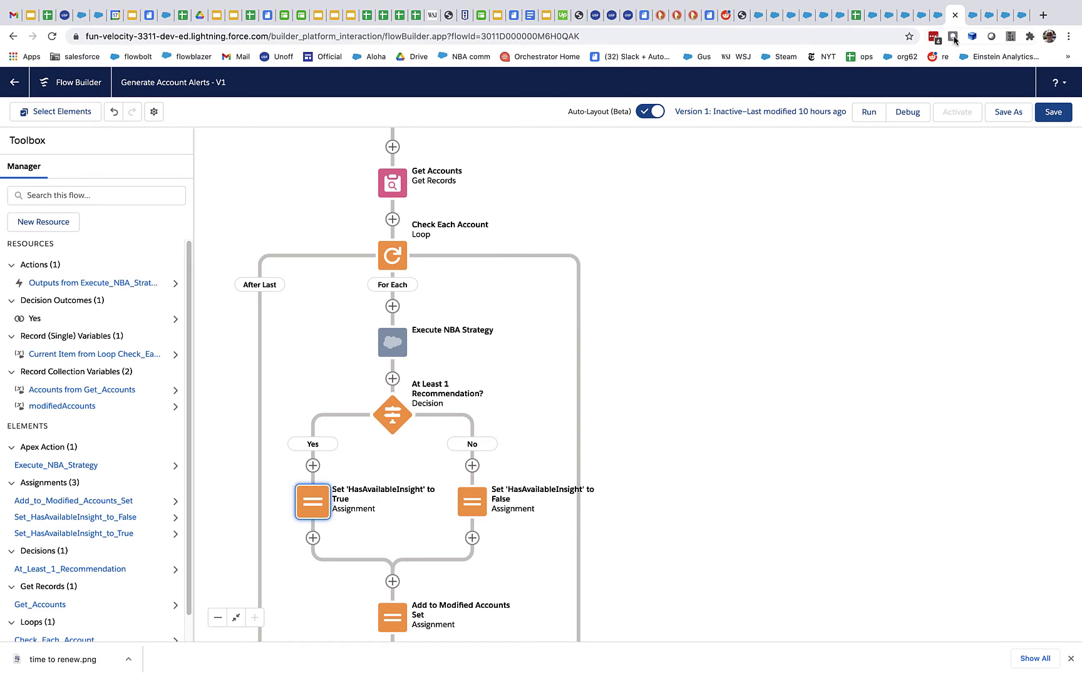
Step: In InsightNotifier, review the Load filter HasAvailableInsight__c equals true and the Map node's NavigateToRecord action
click(971, 16)
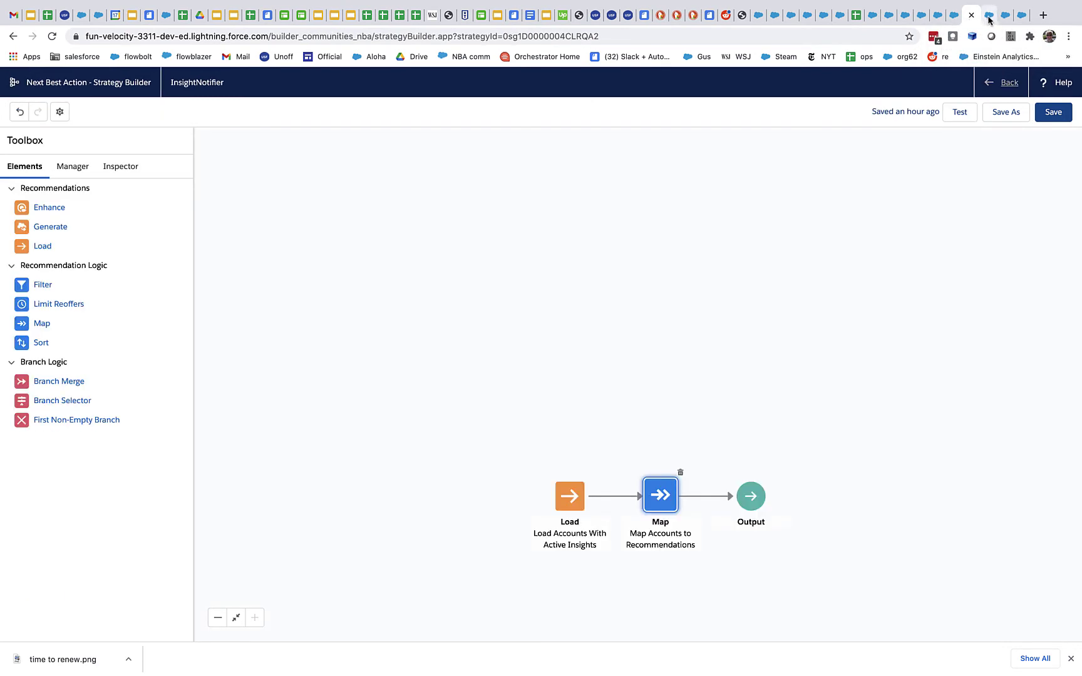
drag(934, 372, 628, 181)
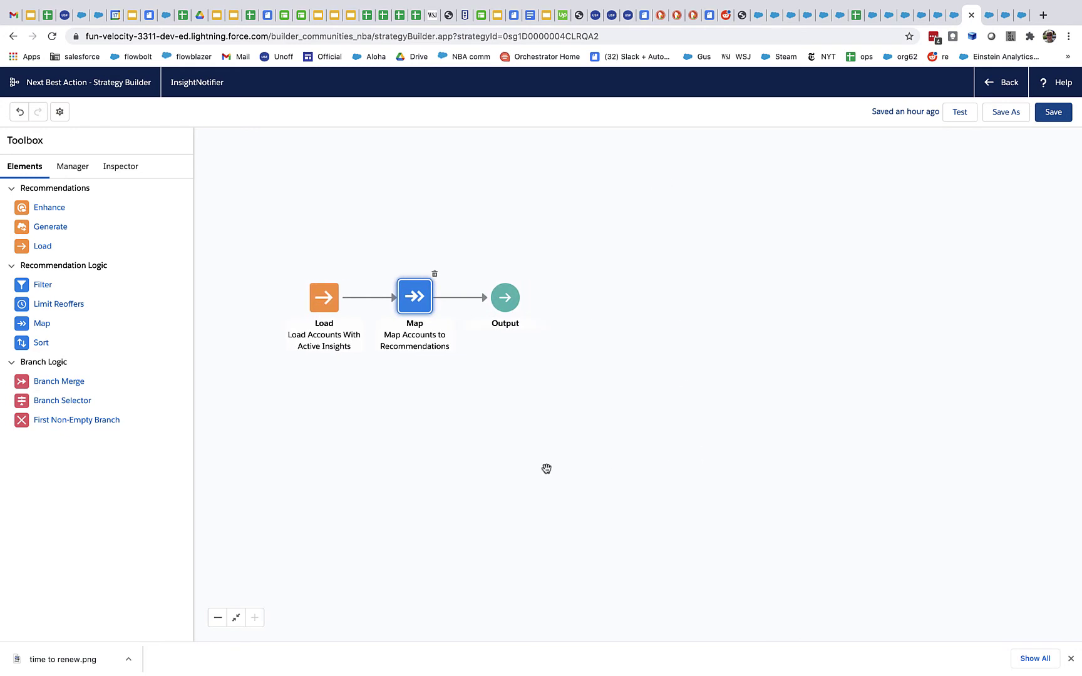
click(334, 330)
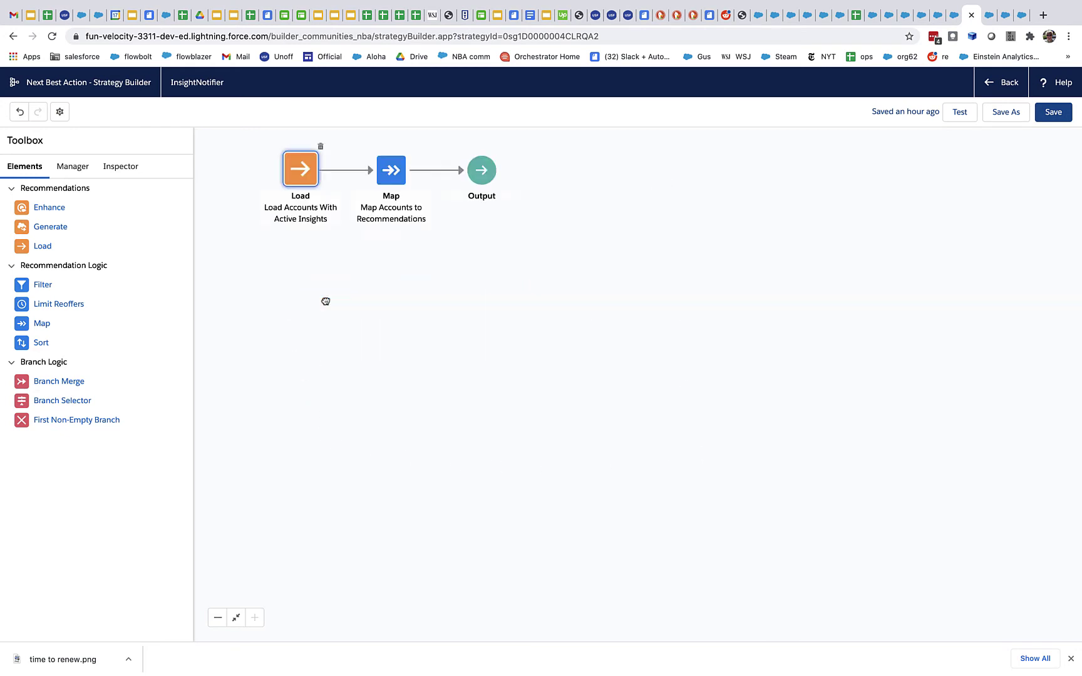
click(326, 302)
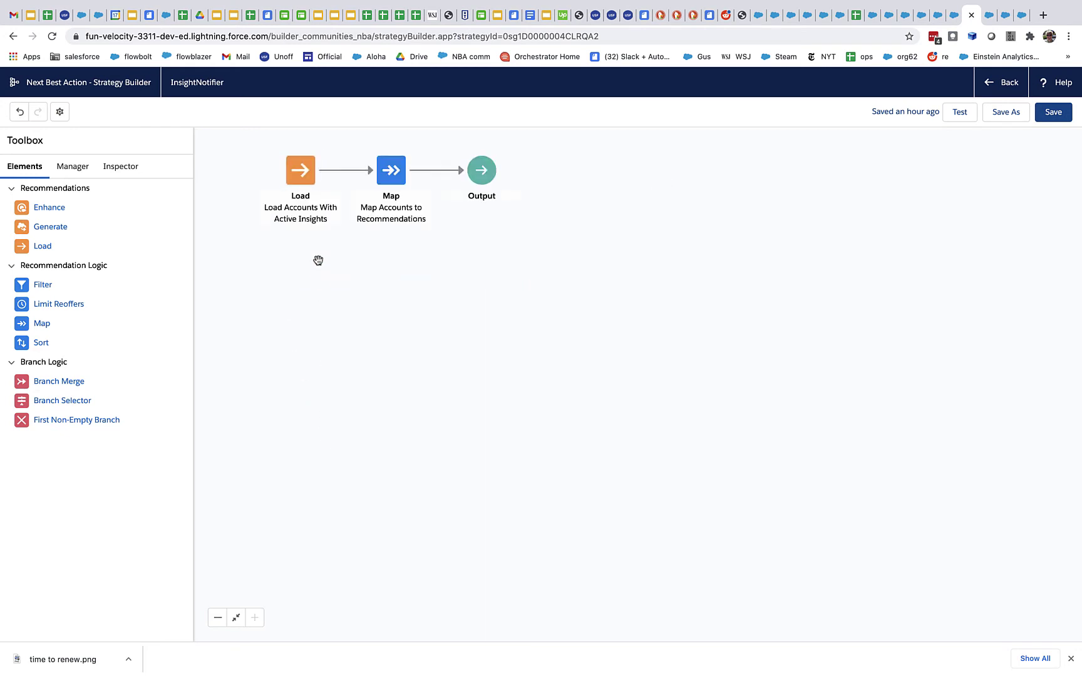
double_click(299, 175)
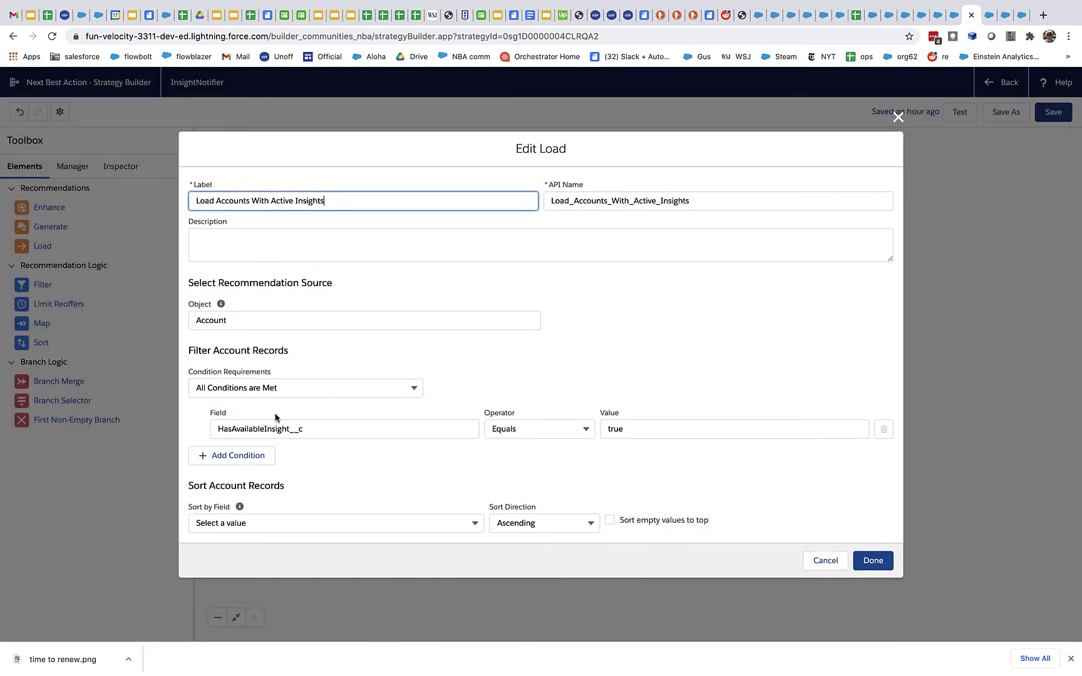
double_click(260, 429)
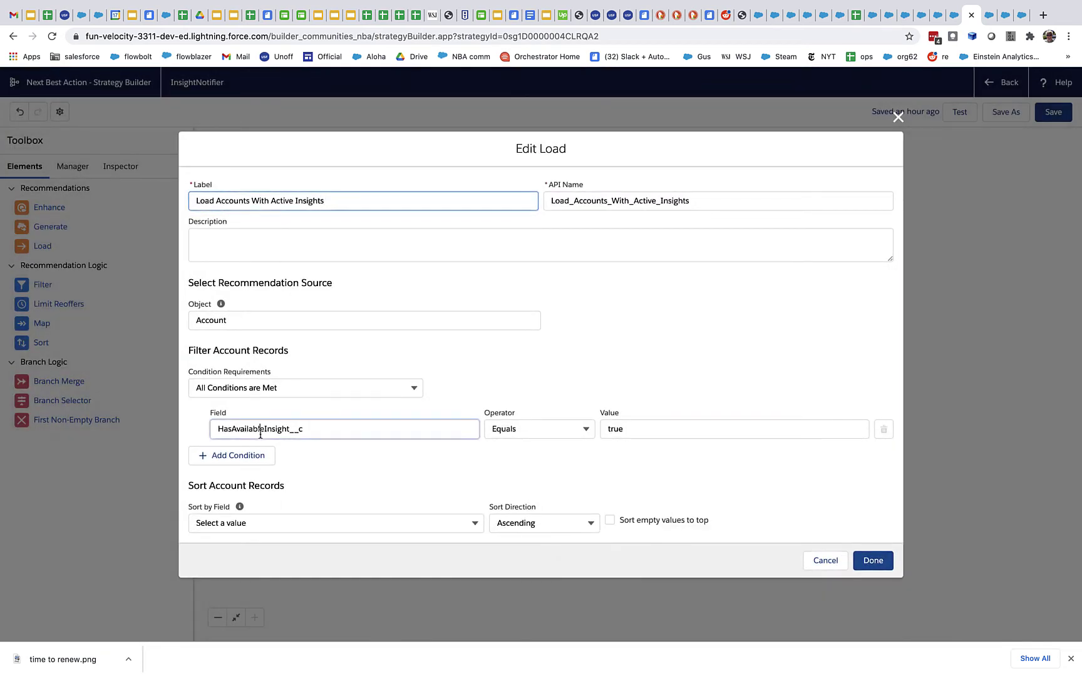
click(605, 427)
click(872, 561)
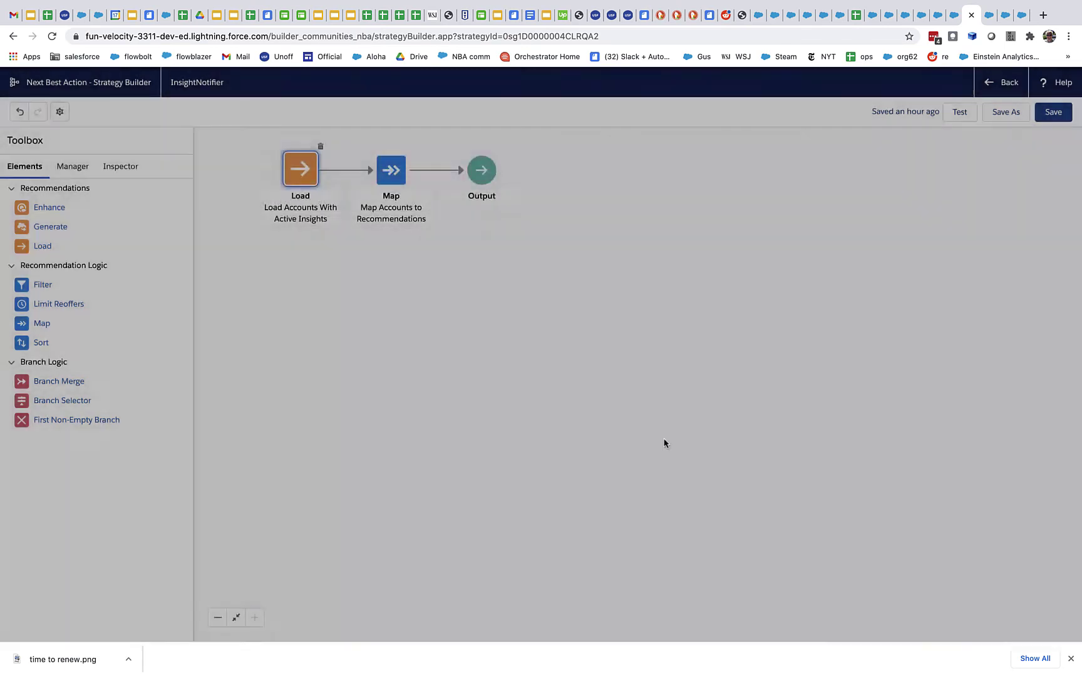
double_click(385, 167)
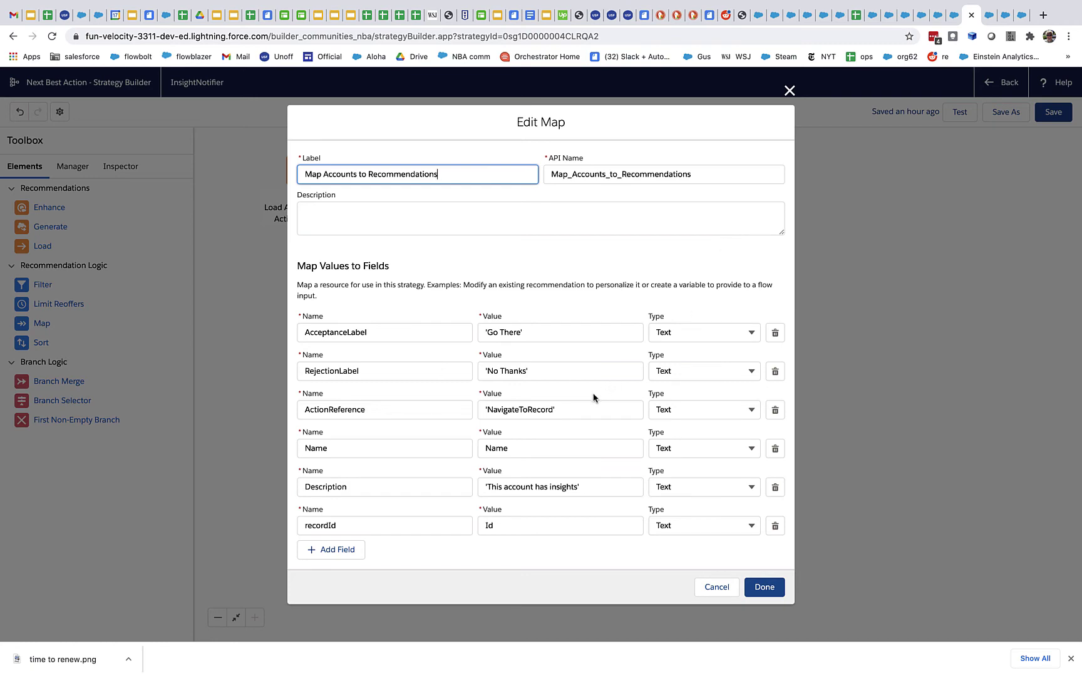
drag(578, 410, 460, 409)
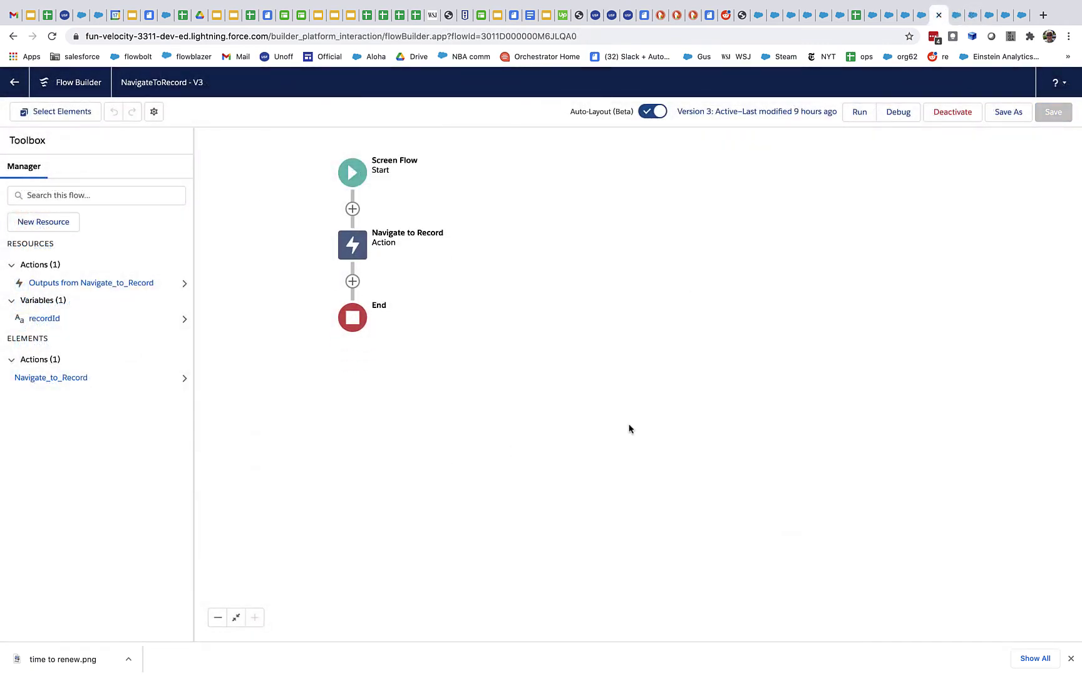
Step: Review Navigate to Record: Destination Type record, Destination Action view, Record Id {!recordId}
double_click(353, 253)
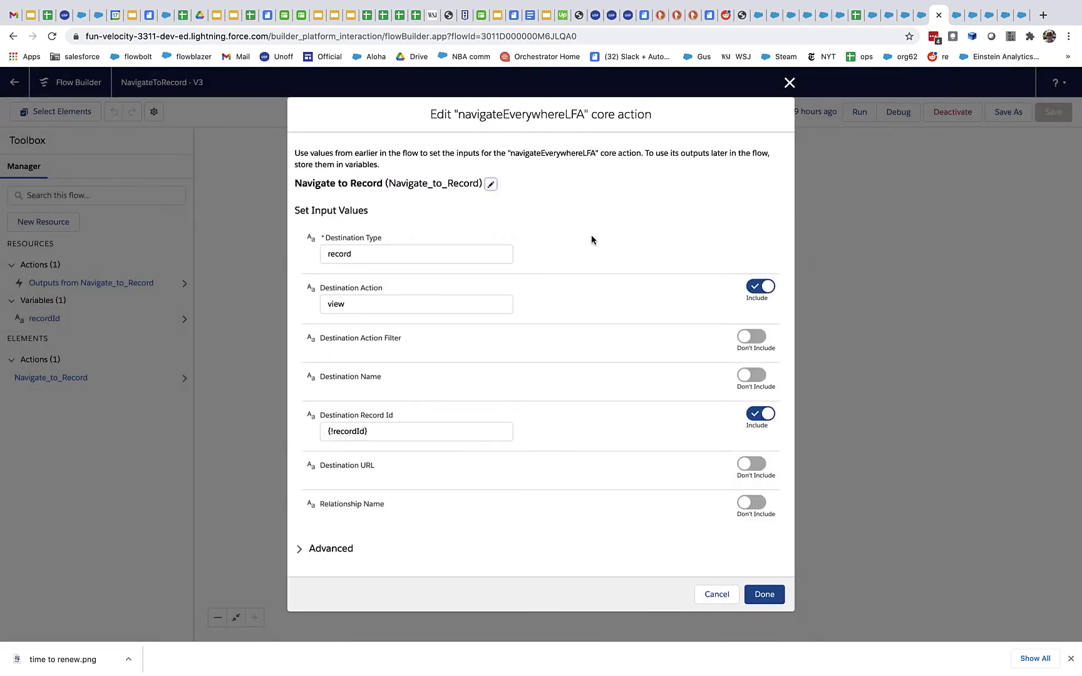
double_click(348, 256)
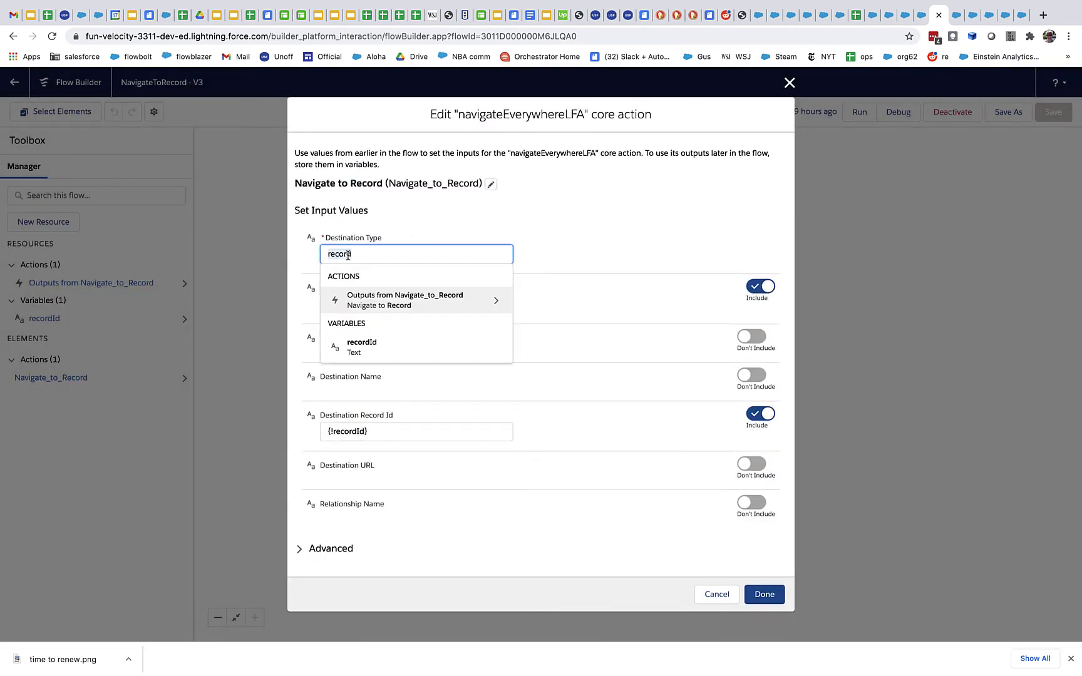
click(543, 226)
click(337, 304)
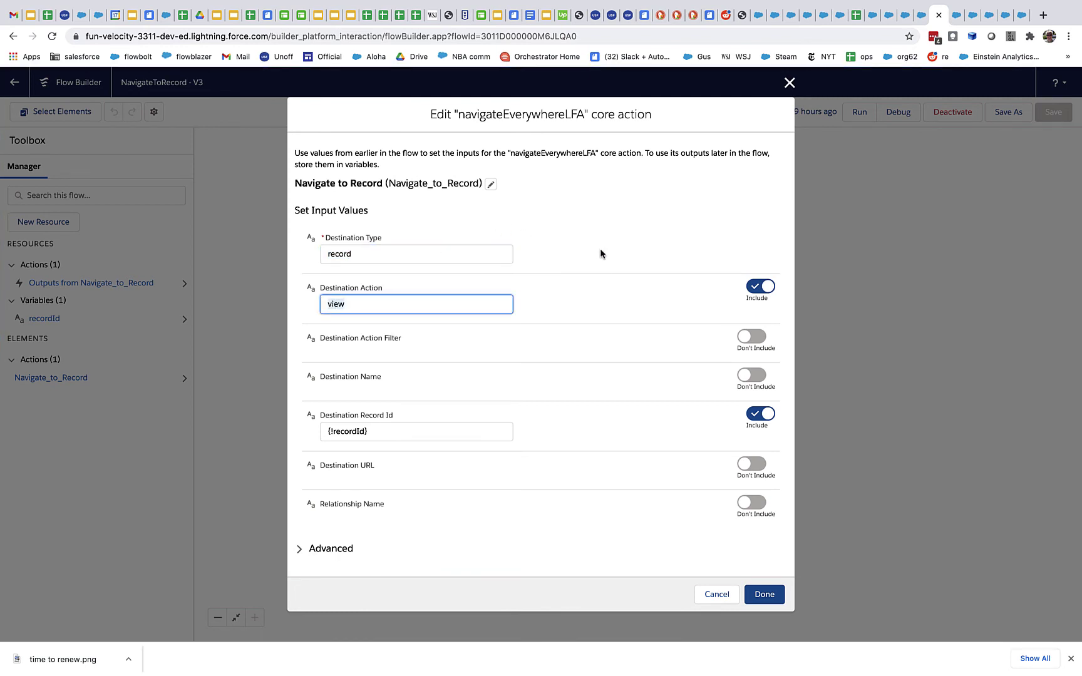
click(389, 431)
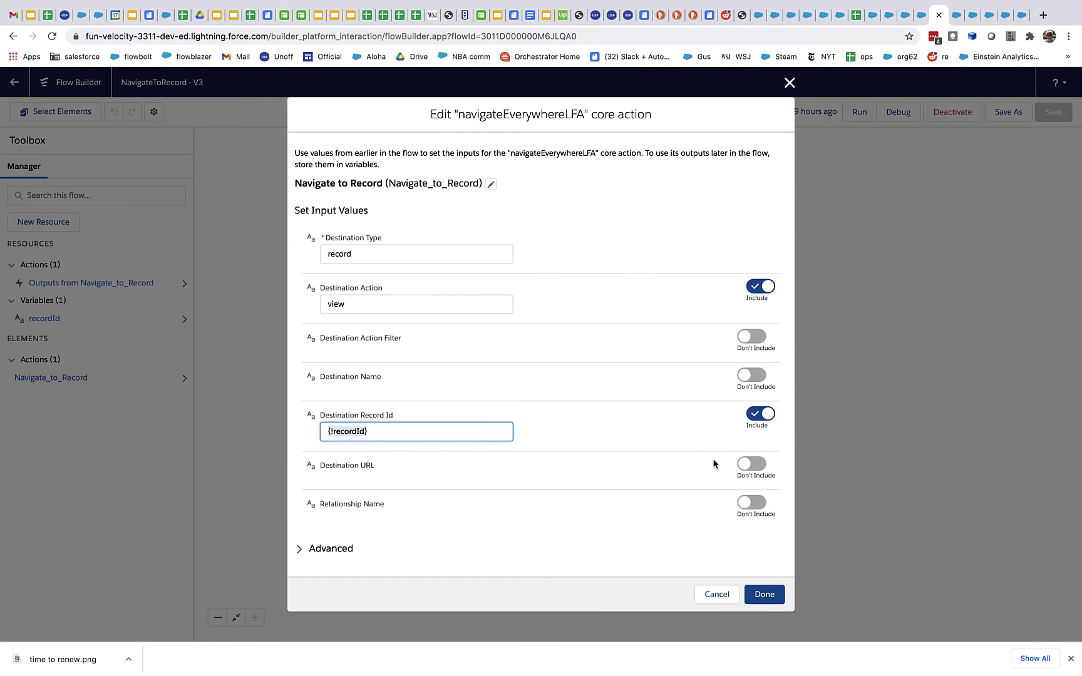
click(760, 592)
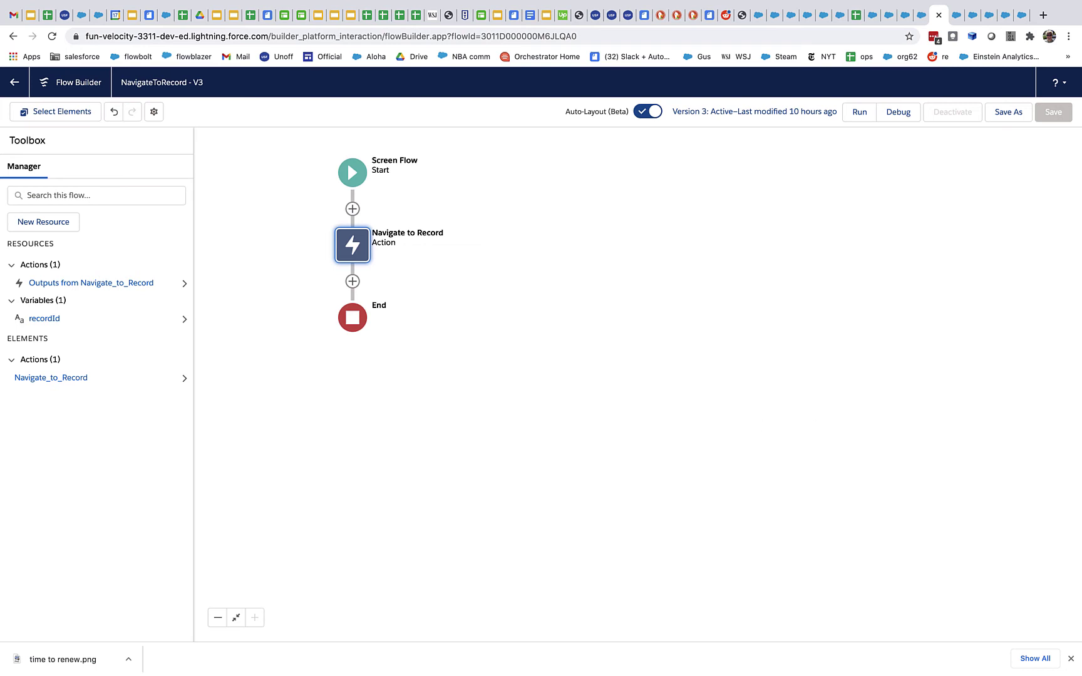
key(Escape)
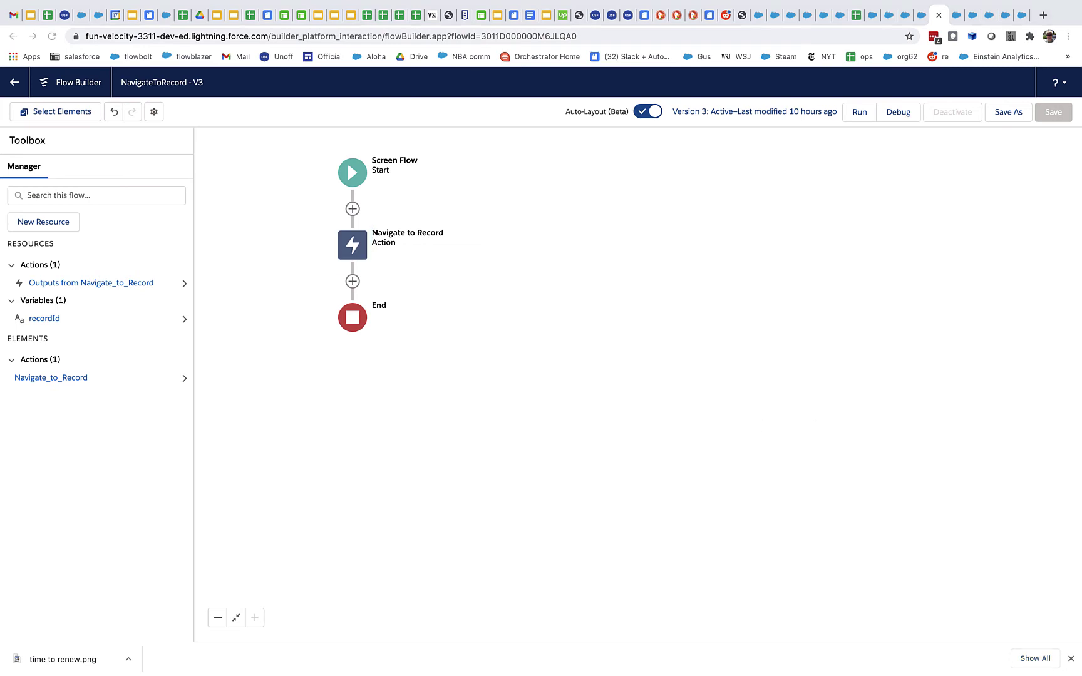